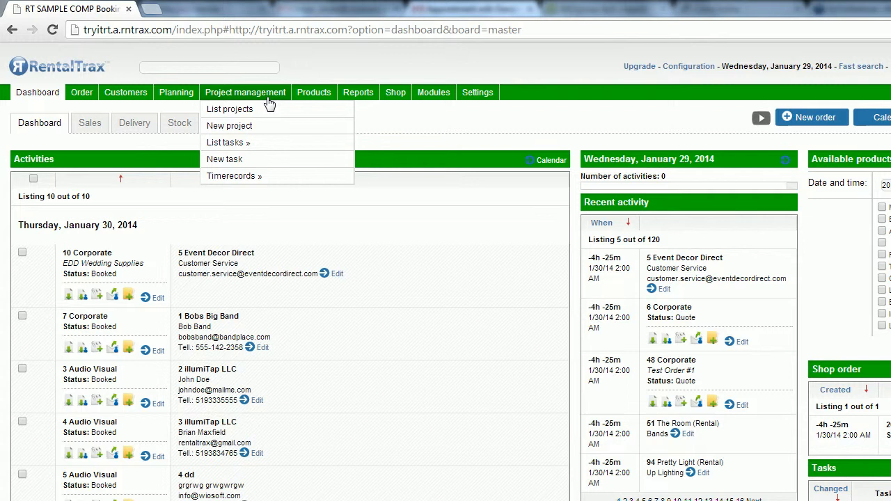
Step: Create a new project named "Equipment Rental Client A" and select Bobs Big Band as its customer
click(300, 127)
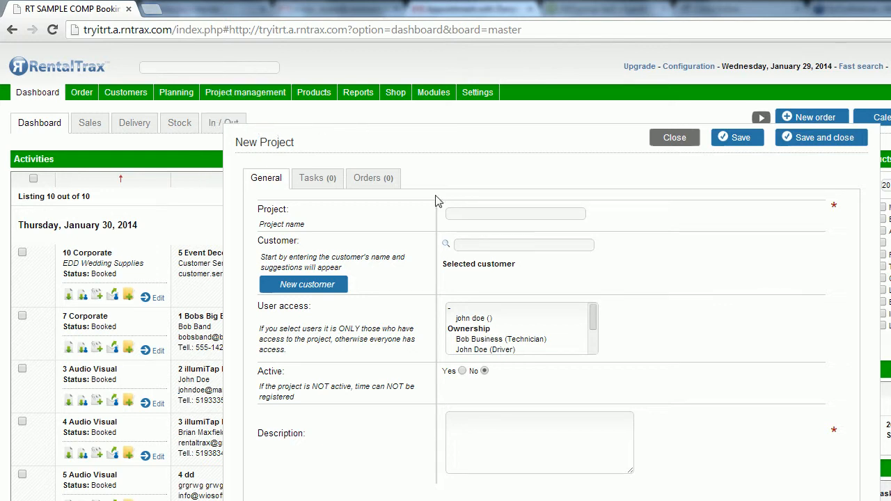
click(529, 213)
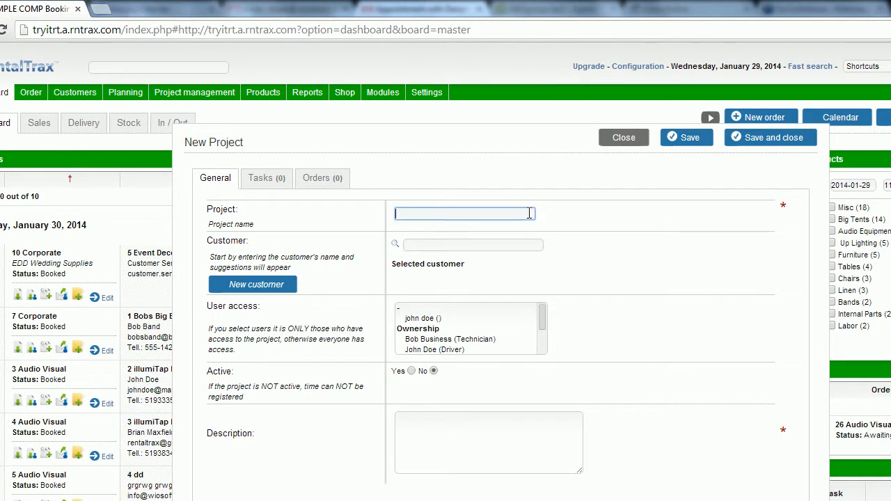
text(Equipment Rental Clien)
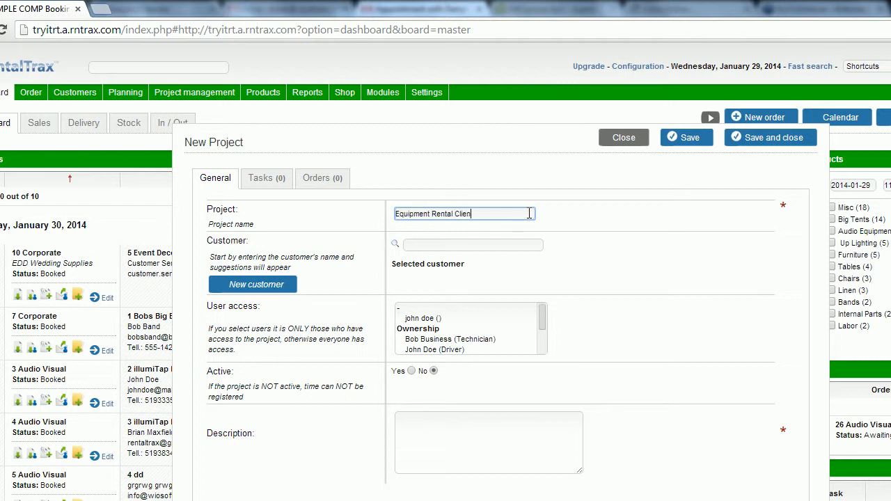
text(t A)
click(482, 248)
text(Bob)
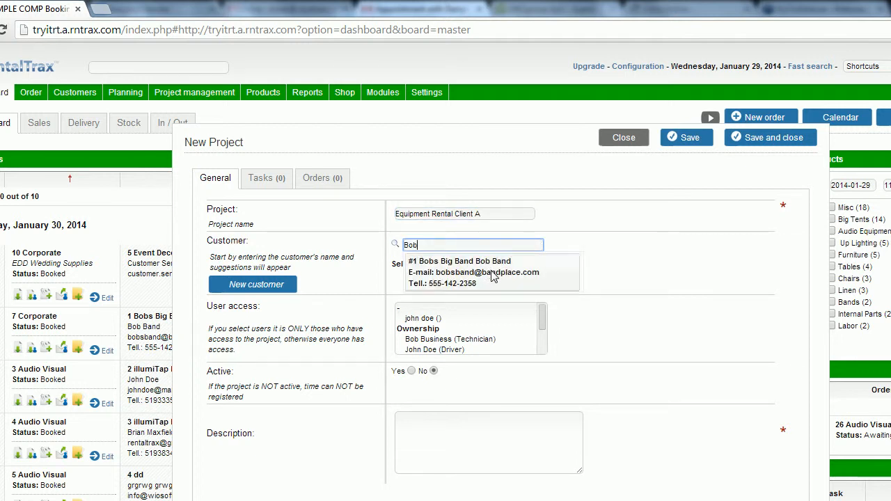
click(488, 263)
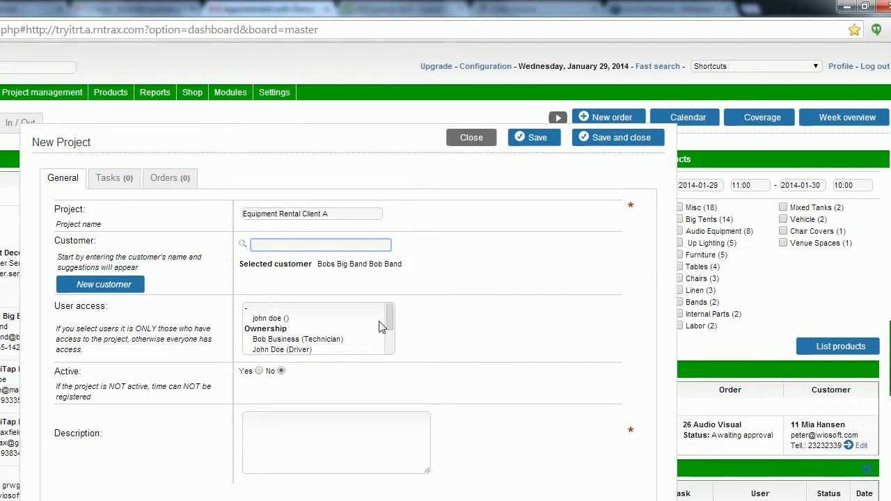
Step: Give project access to the technician, driver and demo users under Ownership and to both users under Sales
mouse_move(391, 321)
mouse_down()
mouse_move(392, 339)
mouse_move(391, 329)
mouse_up()
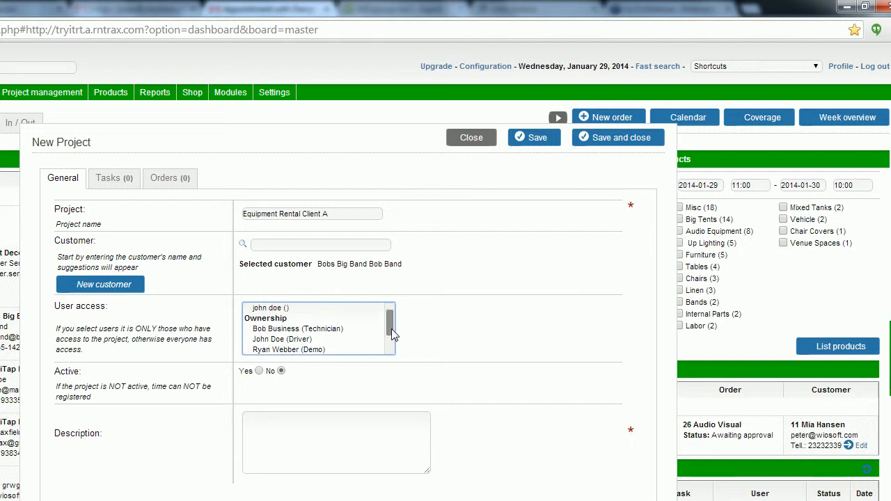
click(324, 331)
ctrl+click(323, 340)
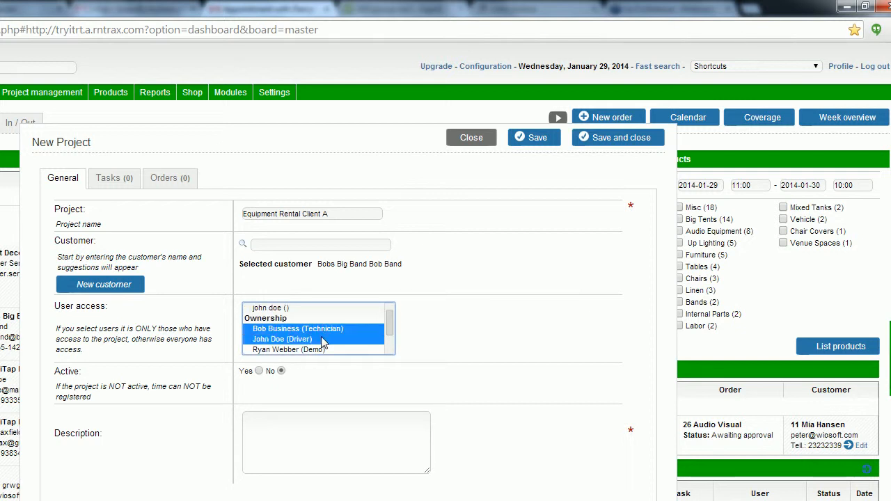
ctrl+click(322, 351)
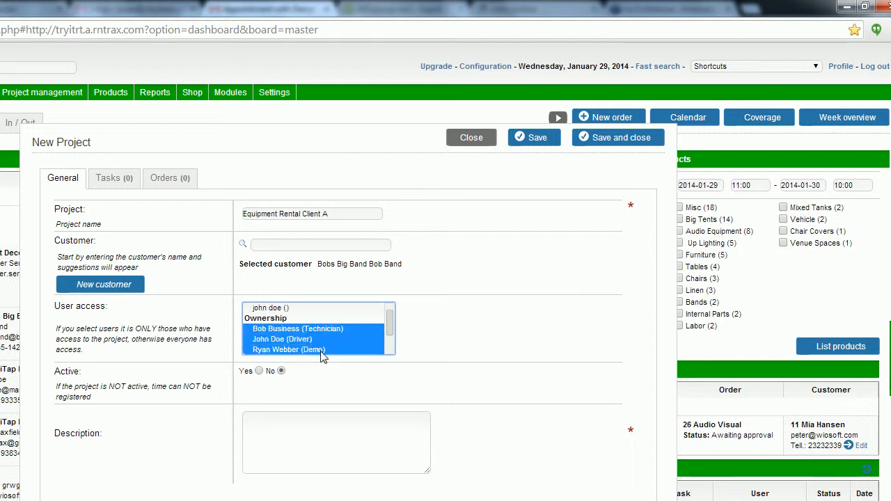
click(457, 350)
scroll(458, 350, down, 2)
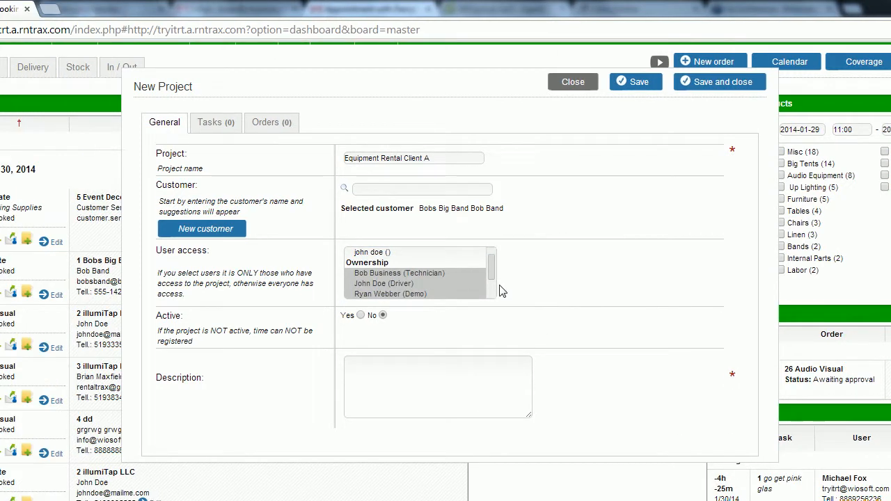
drag(492, 268, 493, 292)
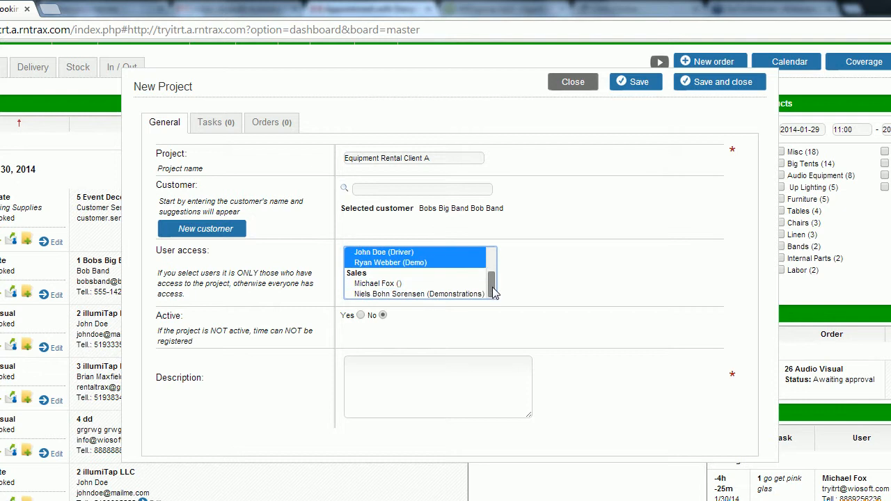
ctrl+click(451, 285)
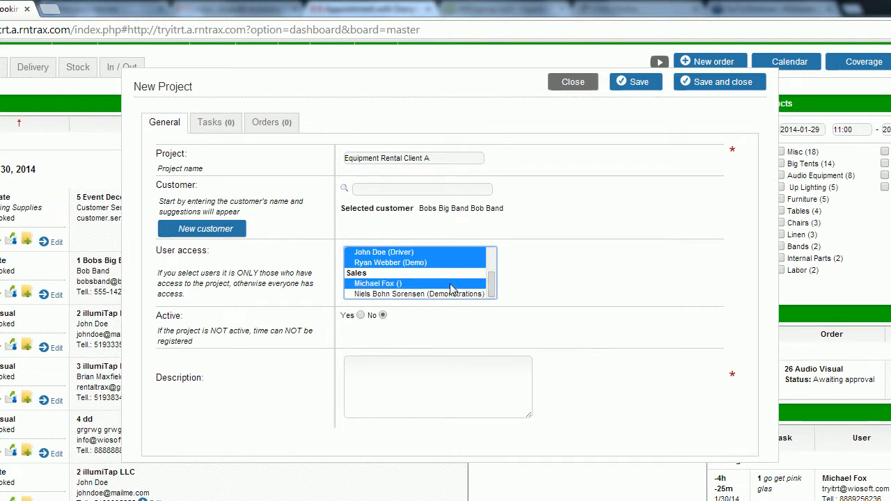
ctrl+click(453, 294)
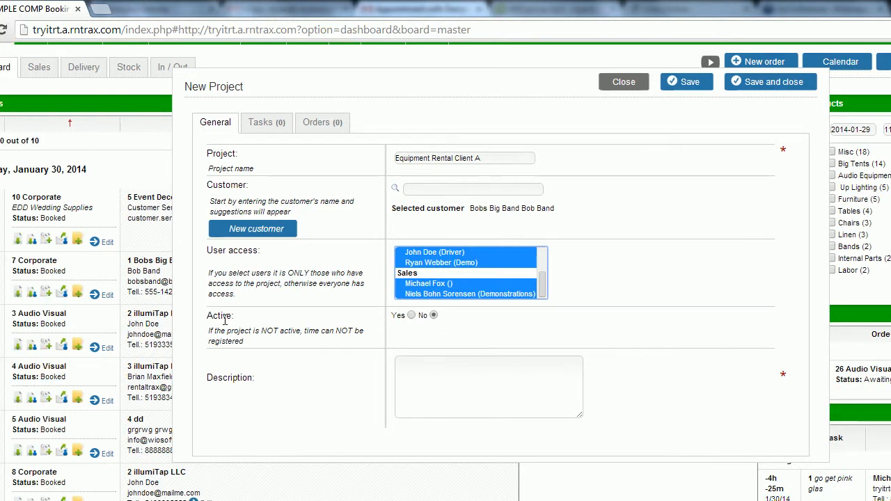
Step: Make the project active, describe it as "Demo Project for this amazing video" and save it without closing
click(412, 316)
click(477, 396)
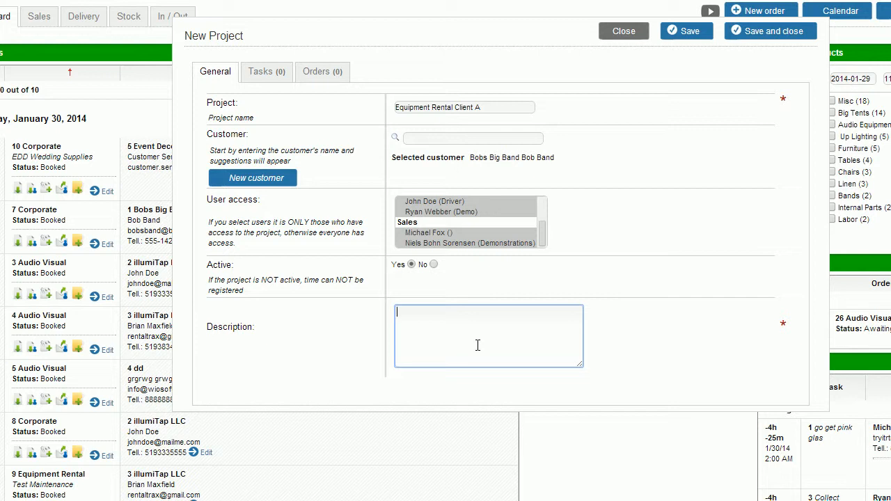
text(Demo Project for this amazing video)
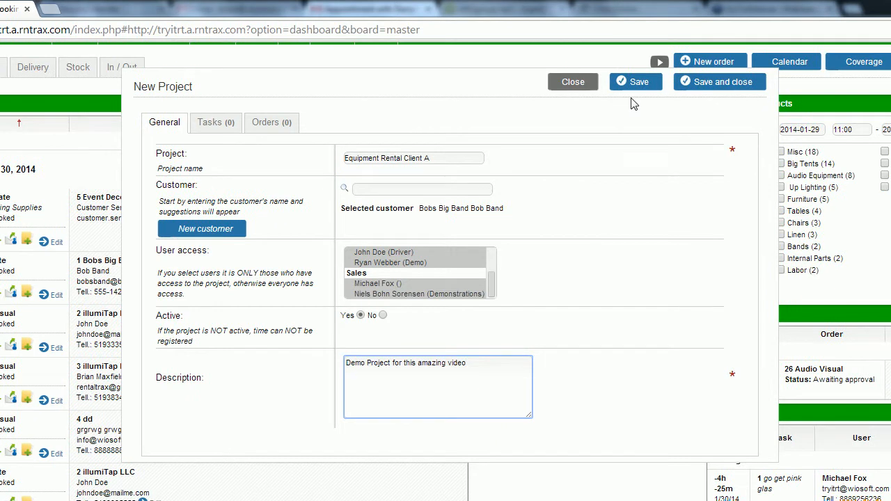
click(688, 87)
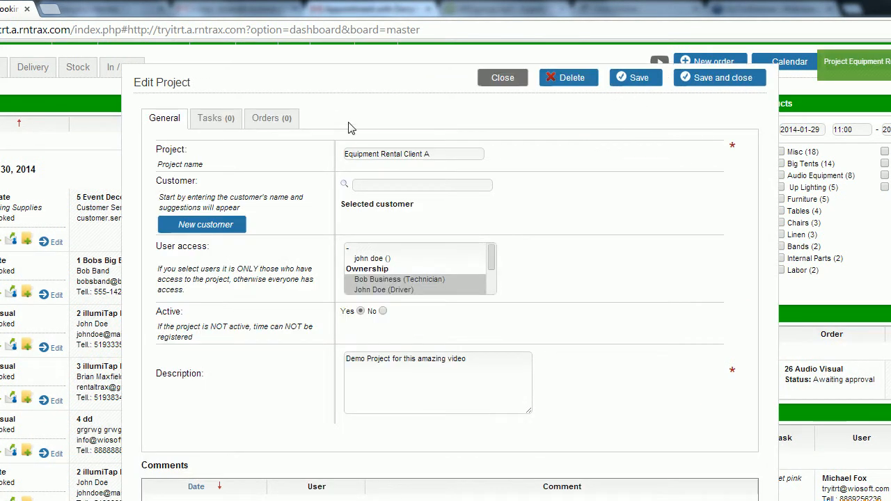
Step: Start a new task for project Equipment Rental Client A, dated 2014-02-04 to 2014-02-05
click(270, 124)
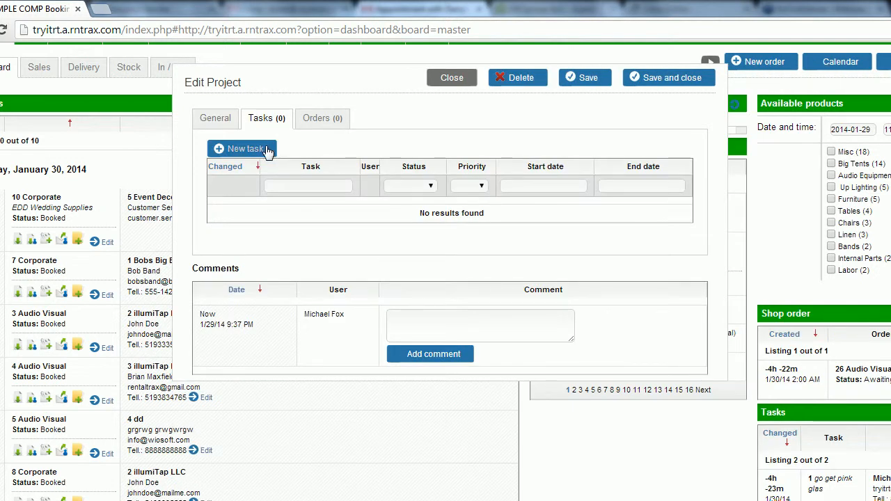
click(269, 150)
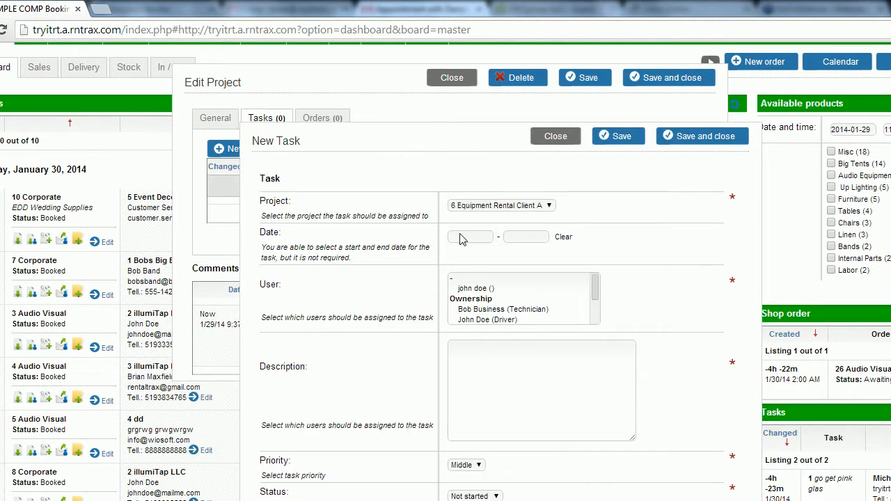
click(549, 207)
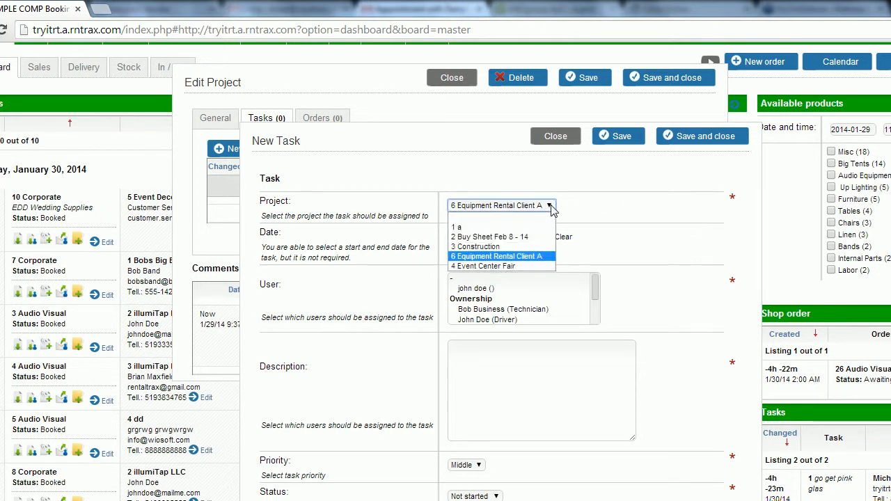
click(537, 257)
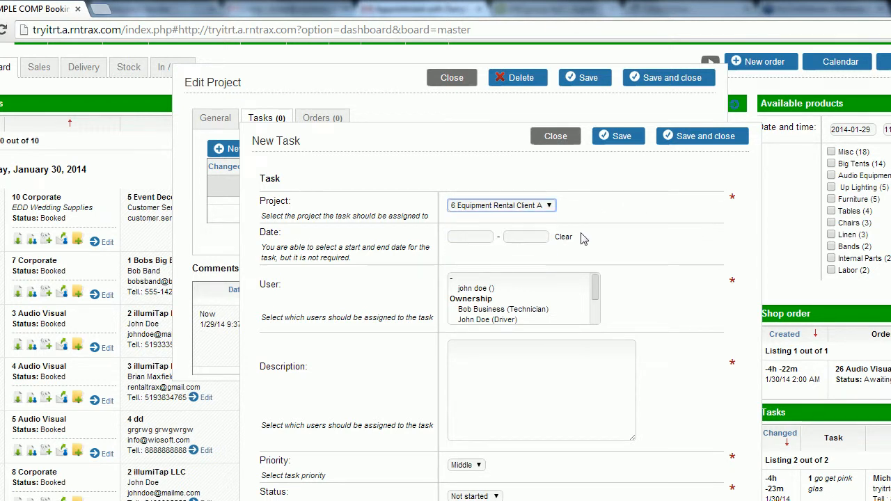
click(457, 237)
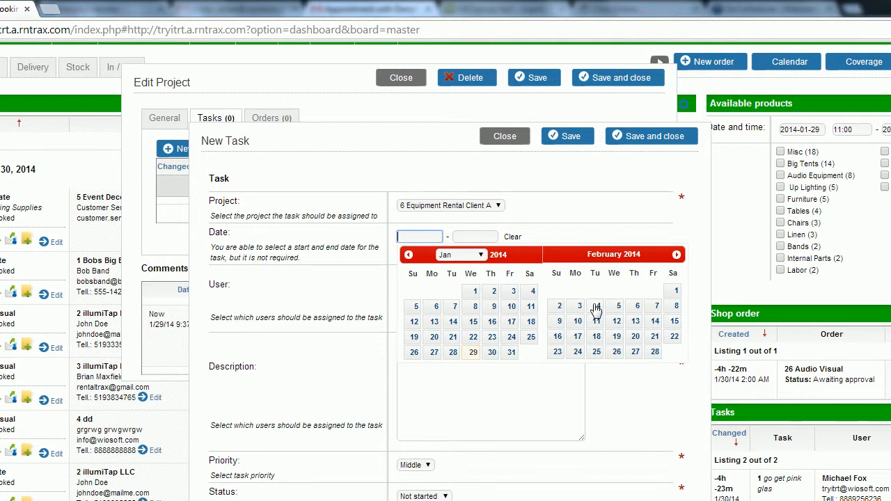
click(597, 307)
click(595, 310)
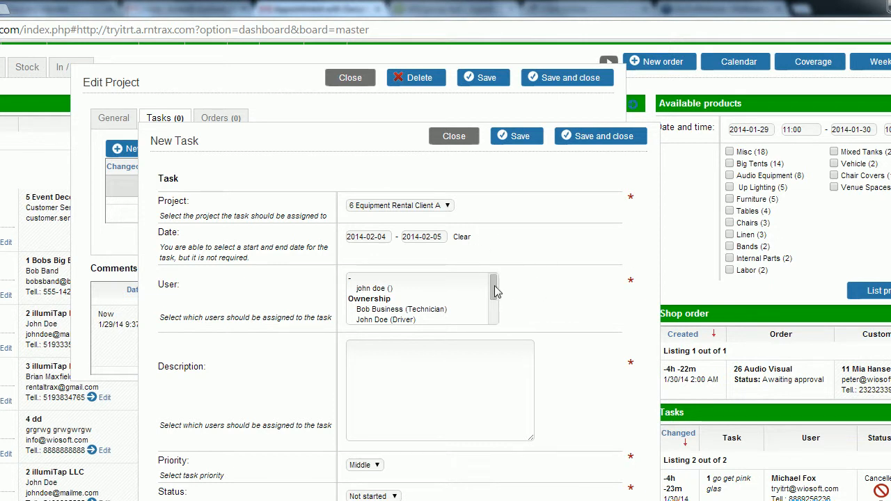
Step: Assign the task to the technician and demo users, with the description "Research venue location, come up with 3 options."
drag(494, 289, 494, 302)
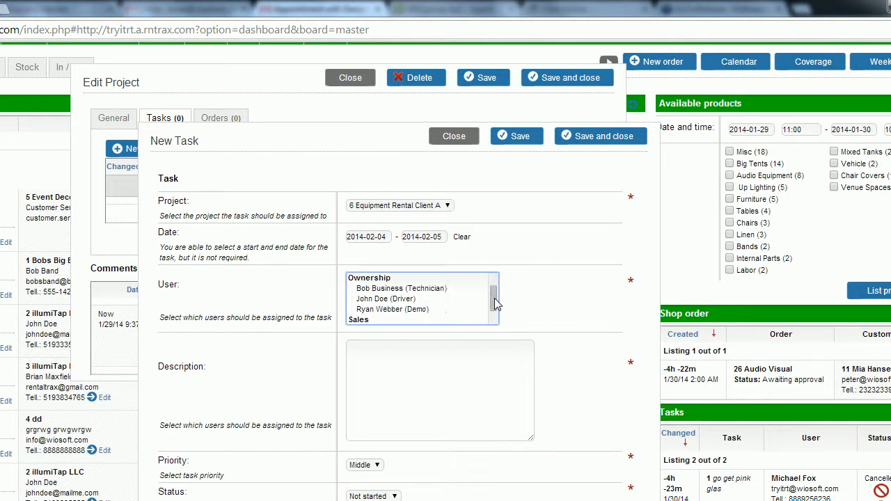
click(416, 291)
ctrl+click(411, 311)
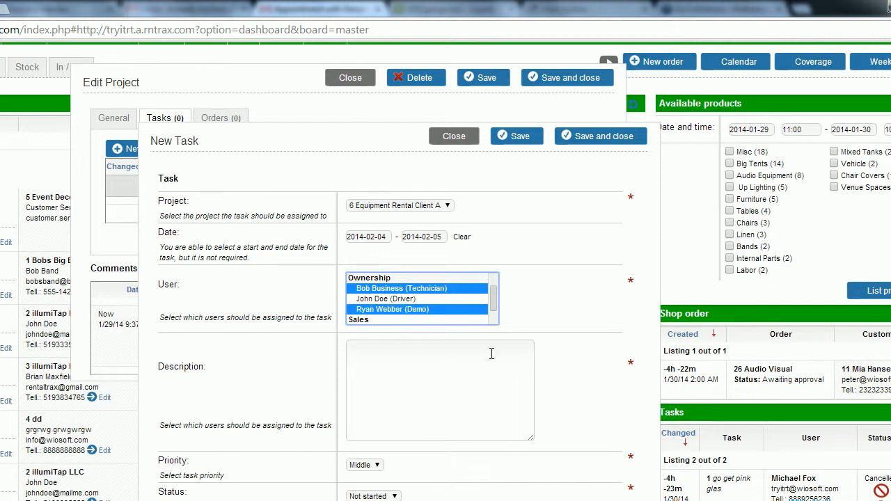
click(491, 354)
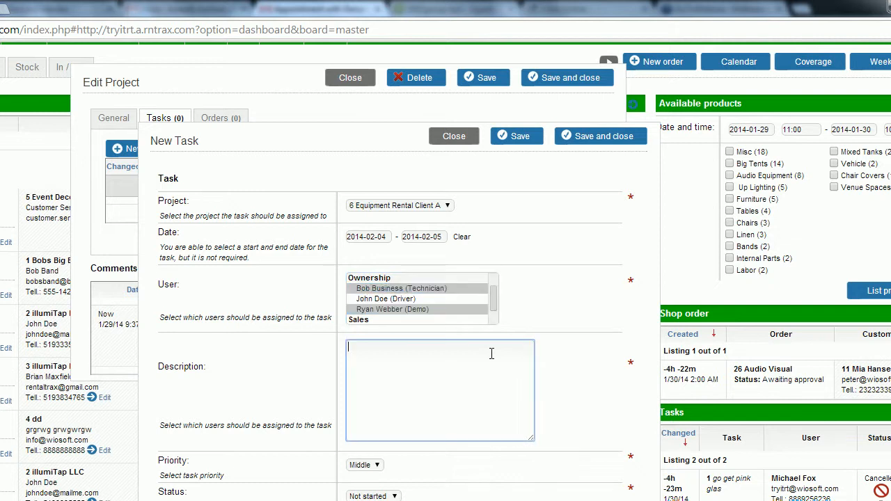
text(Research venue location, com)
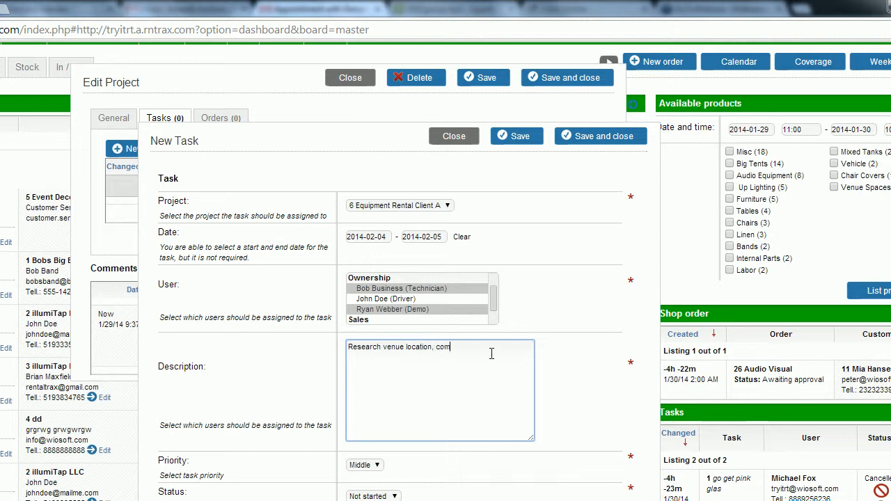
text(e up with 3 options.)
click(600, 381)
Step: Set the task's priority to High, keep its status as Not started, and save and close the task
scroll(600, 380, down, 3)
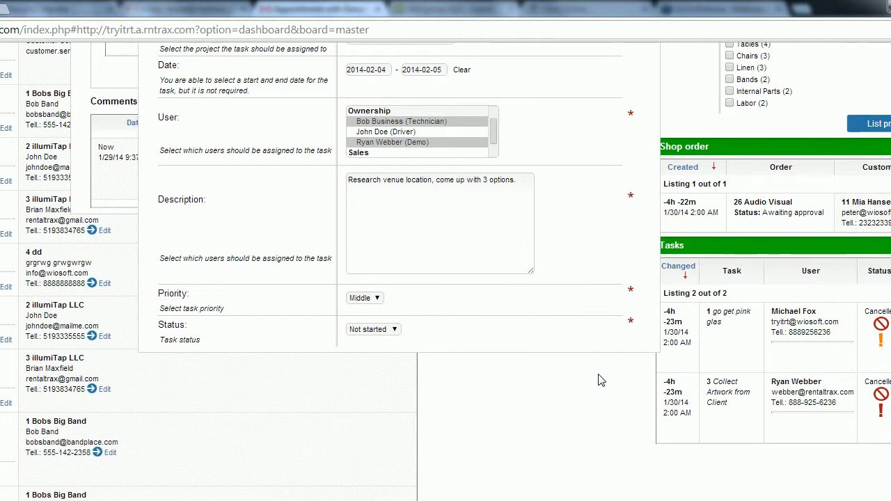
click(376, 299)
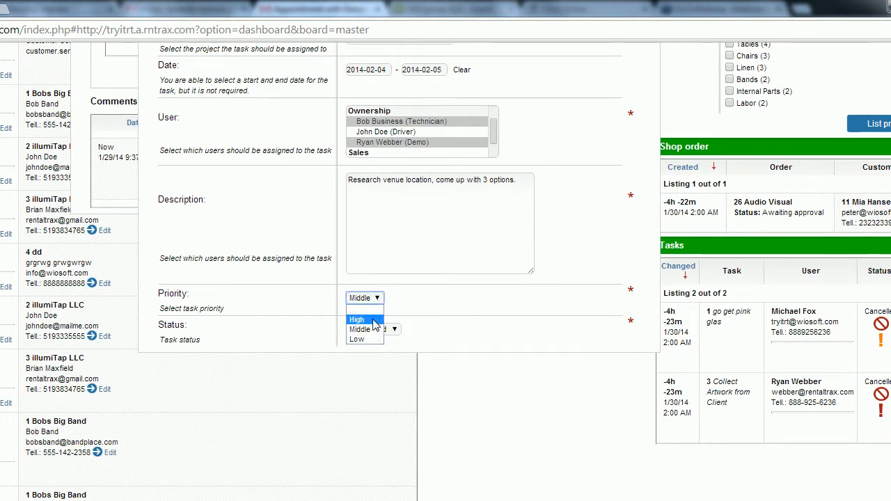
click(374, 321)
click(394, 330)
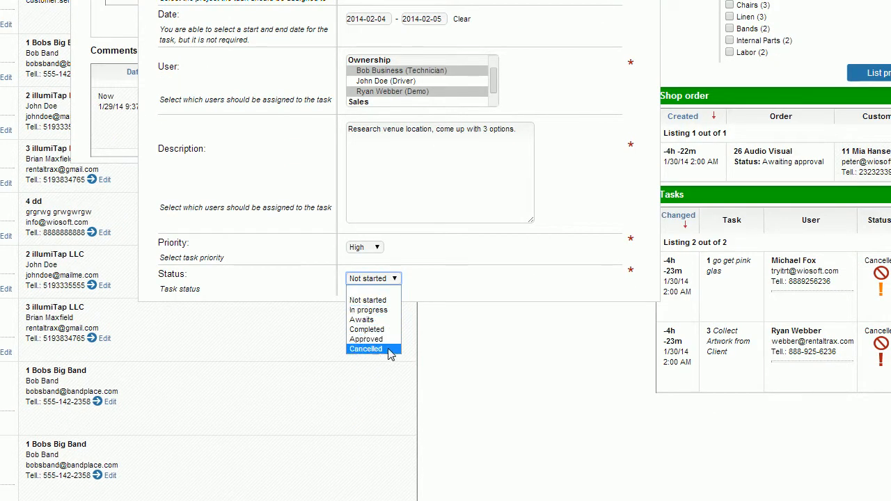
click(392, 303)
scroll(503, 248, up, 3)
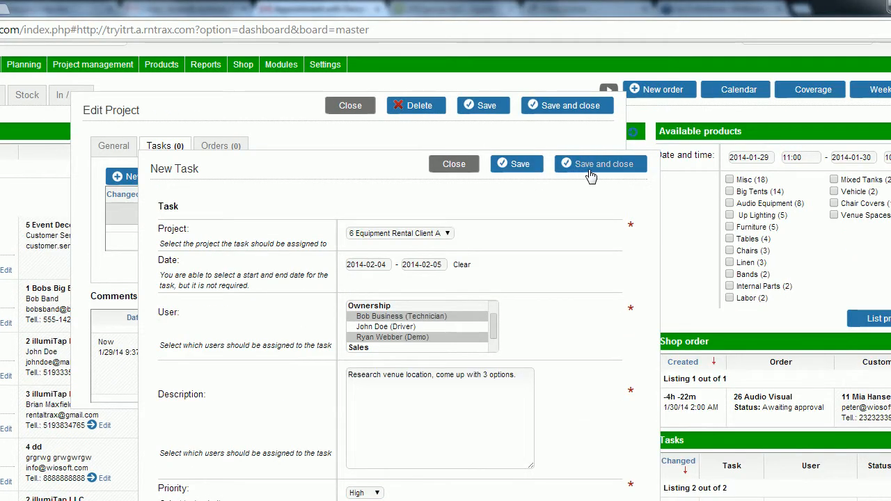
click(590, 169)
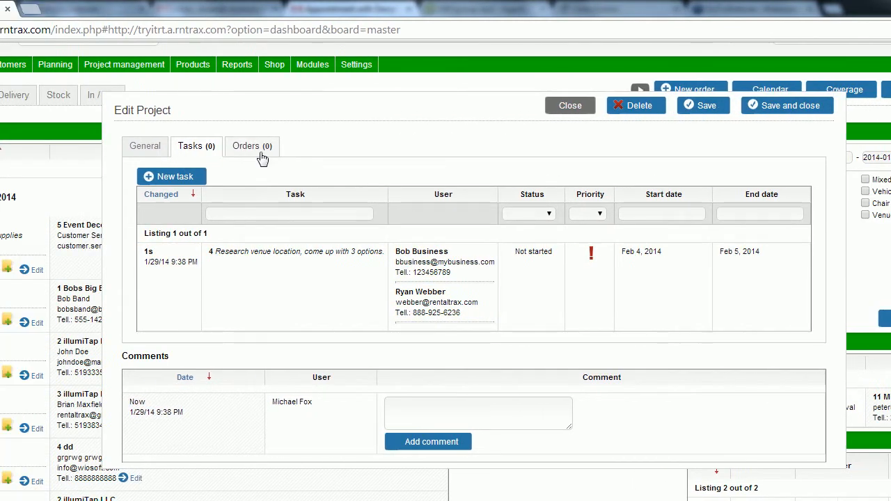
Step: Check the project's orders, and save and close the project
click(261, 152)
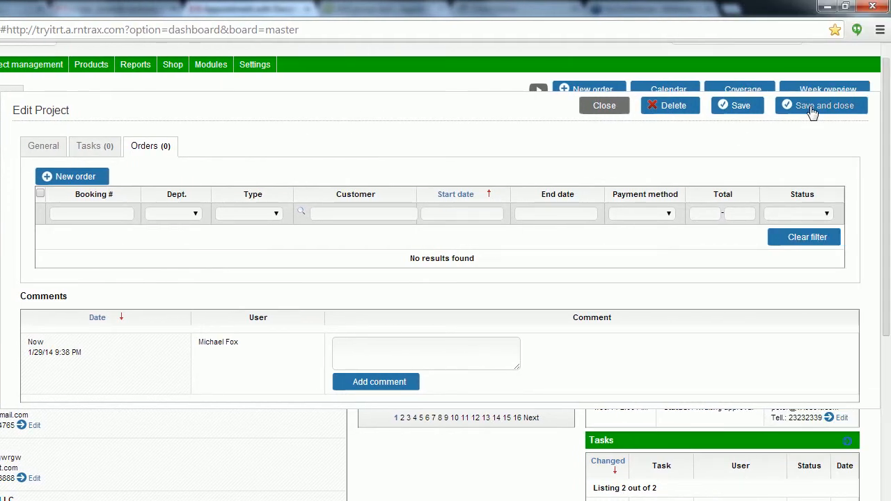
click(862, 105)
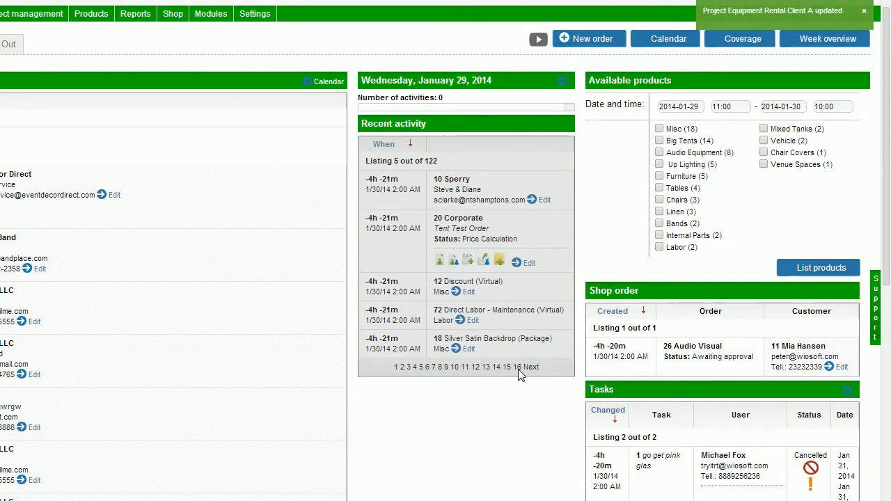
Step: Look over the tasks on the dashboard and open the task directory from there
scroll(617, 332, down, 3)
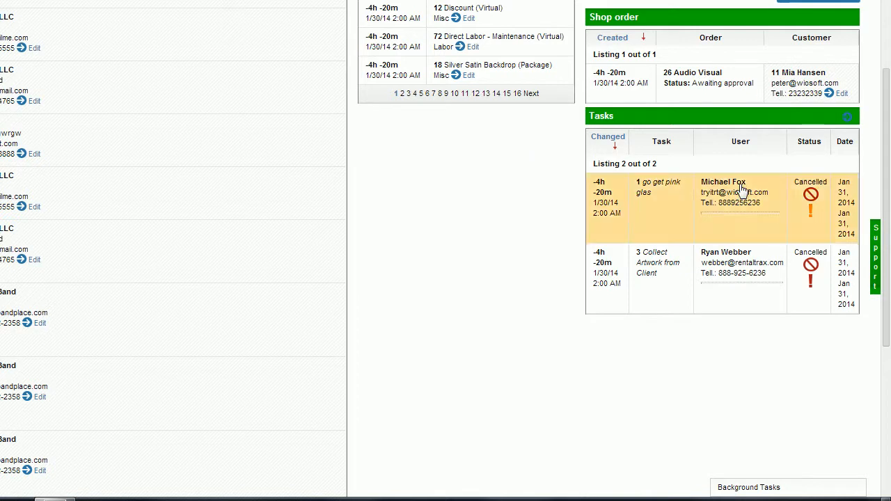
scroll(857, 139, up, 1)
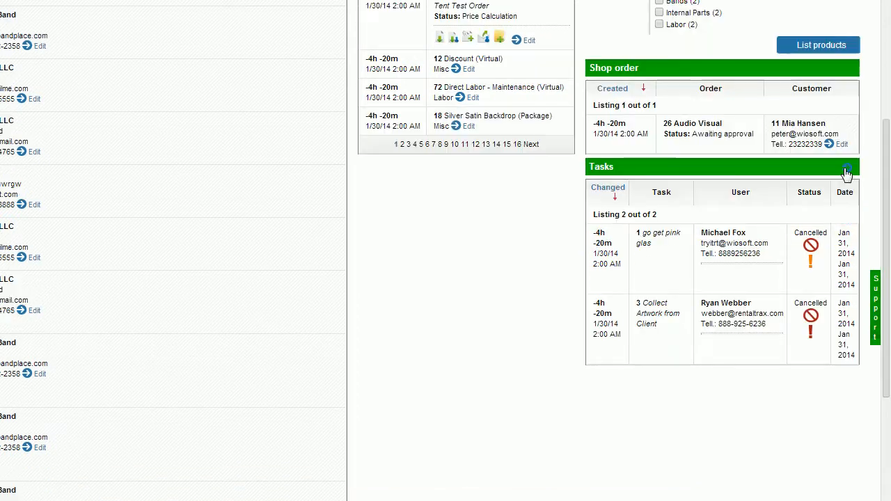
click(848, 171)
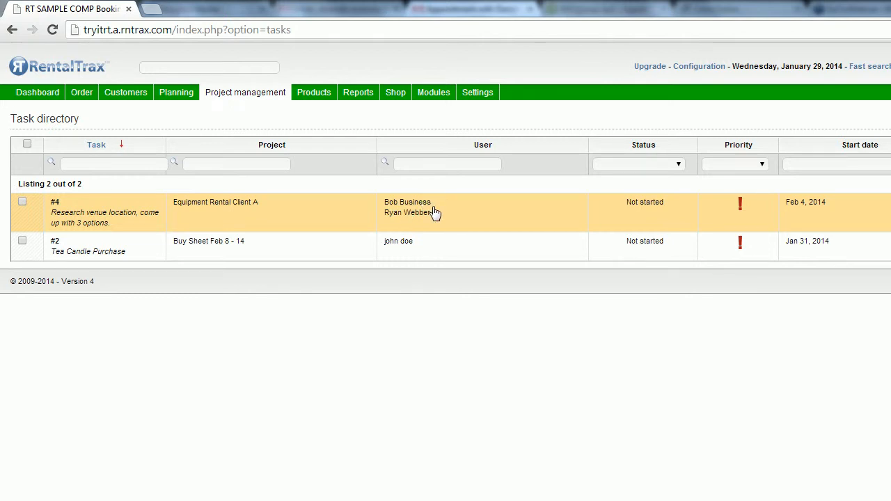
Step: Show all tasks in the task directory instead of only those in progress
mouse_move(261, 98)
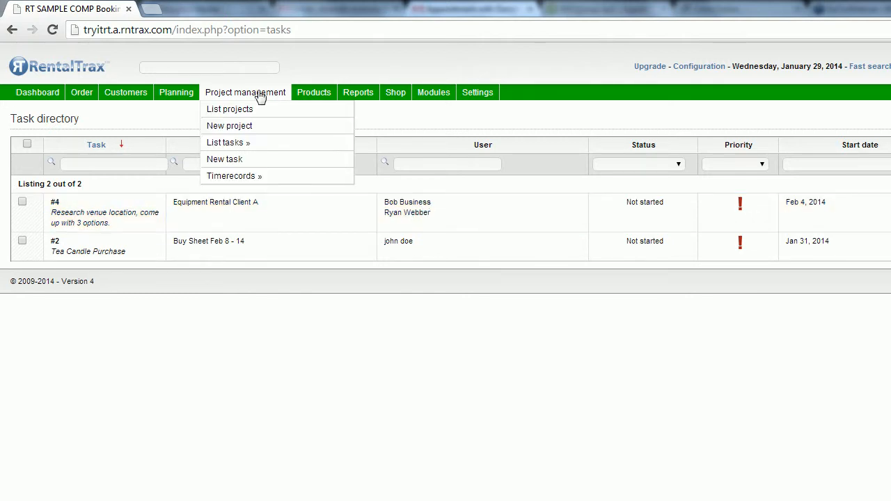
mouse_move(332, 146)
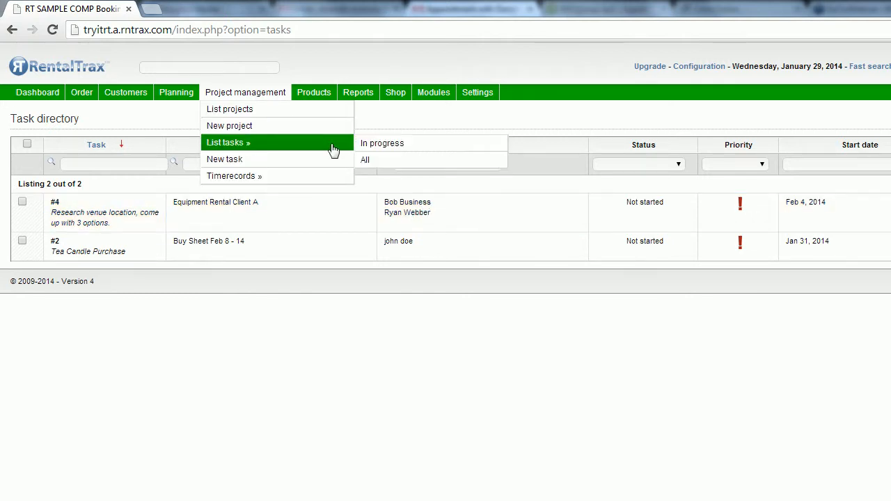
click(382, 165)
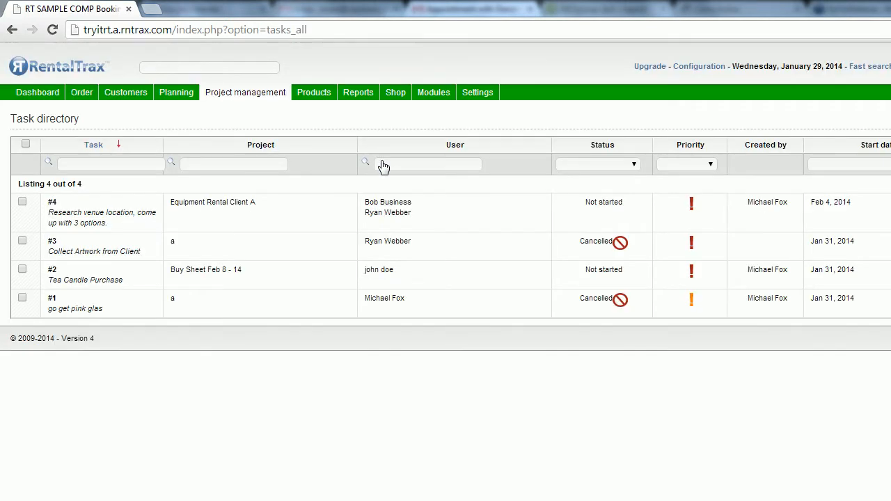